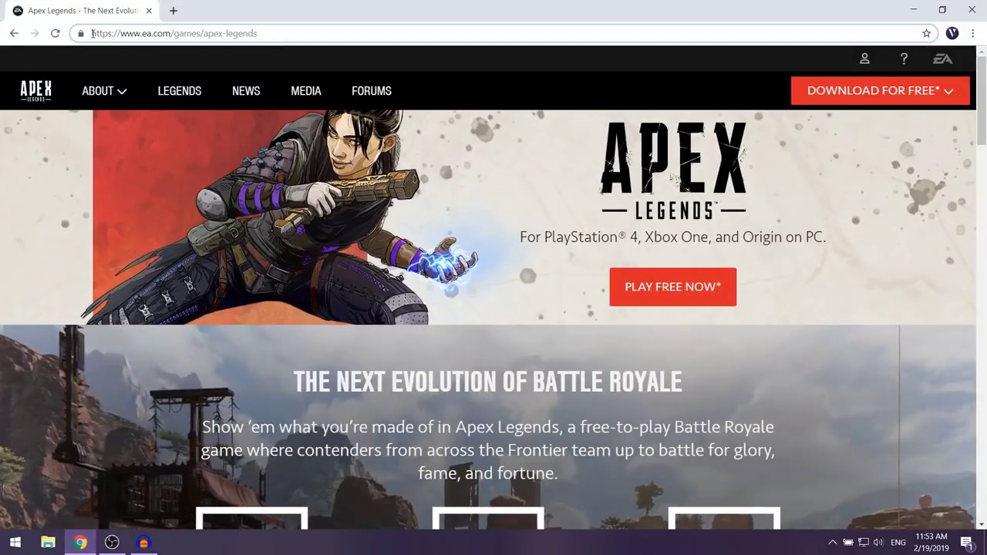
Step: On the Apex Legends page, show the platform list under 'Download for free'
left_click_drag(91, 33, 285, 33)
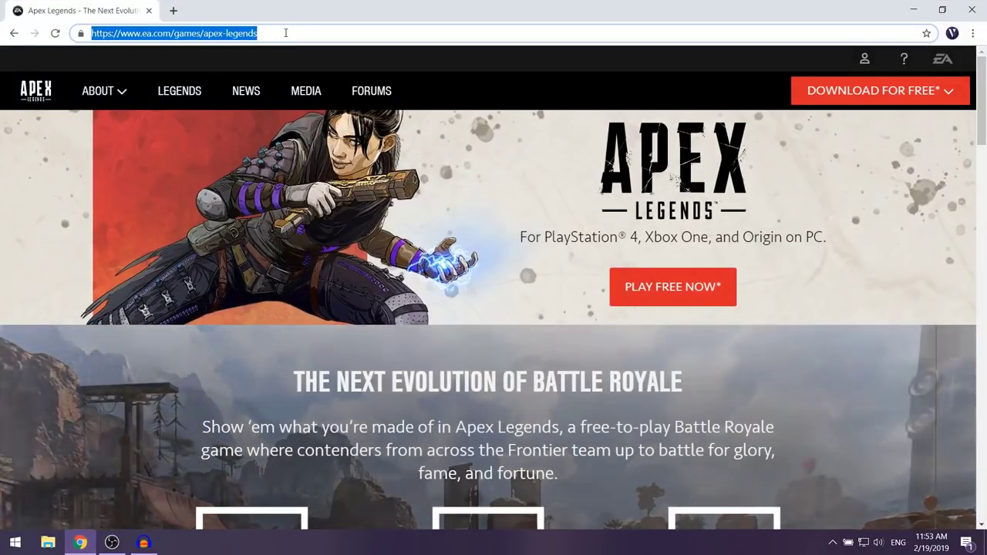
left_click(285, 33)
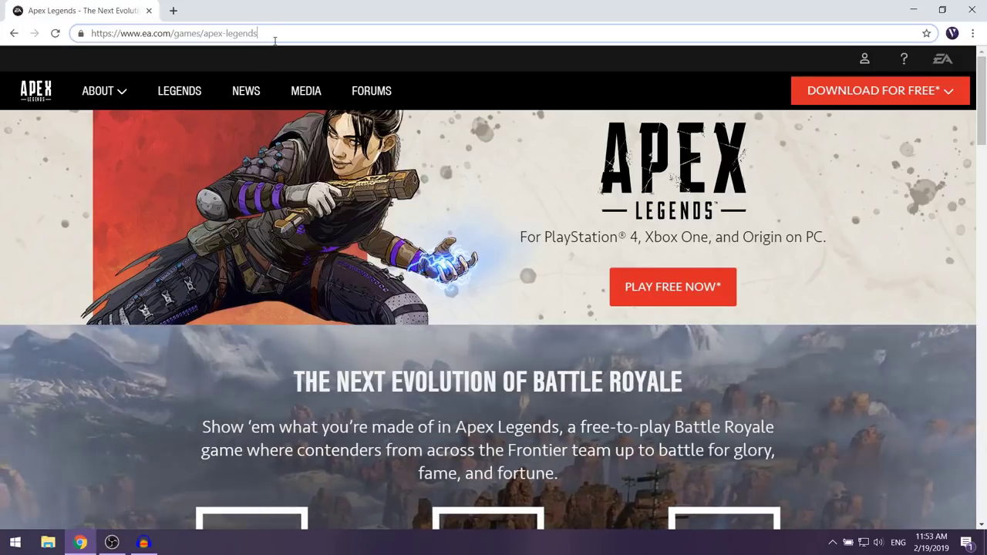
left_click(879, 91)
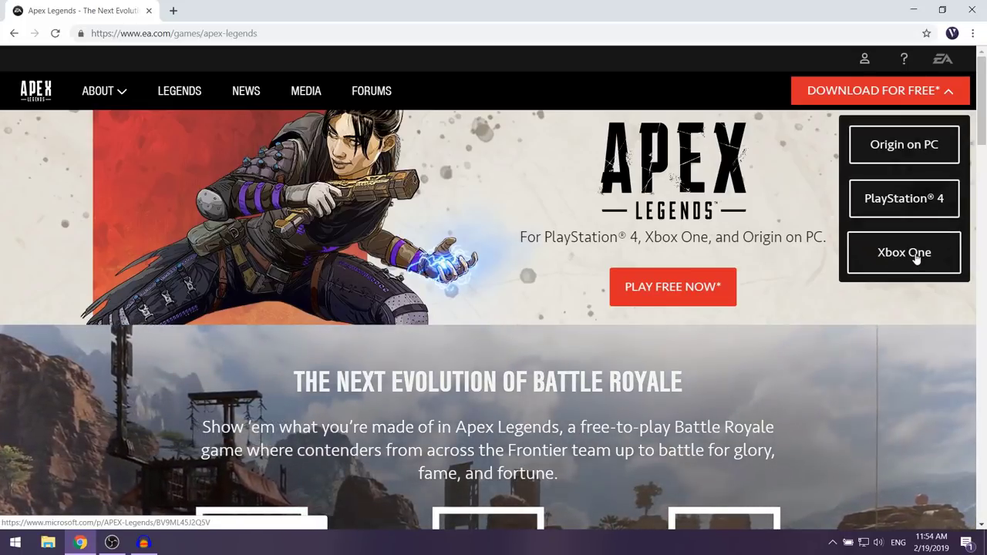
Step: Download ApexLegendsInstaller.exe for Origin on PC and open it from the download bar
left_click(902, 153)
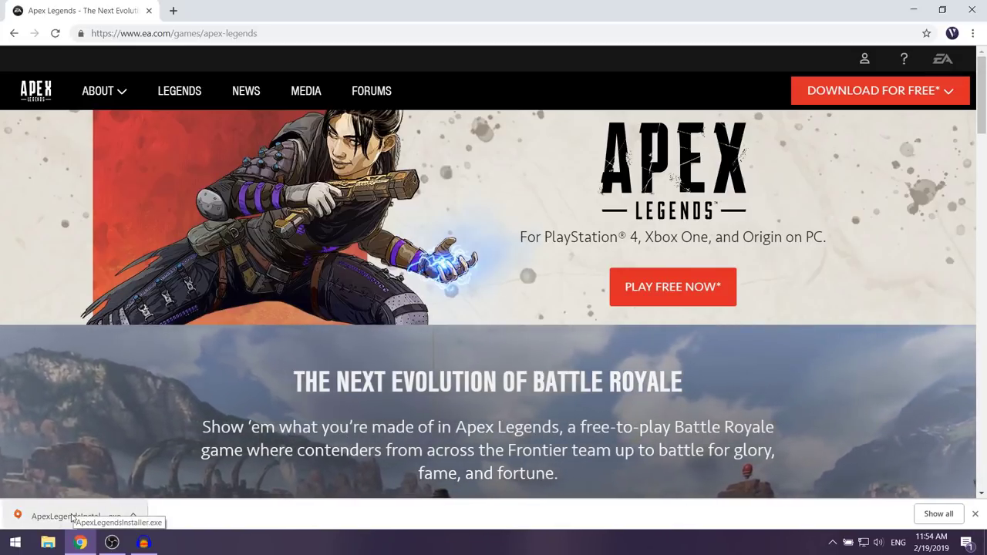
left_click(71, 517)
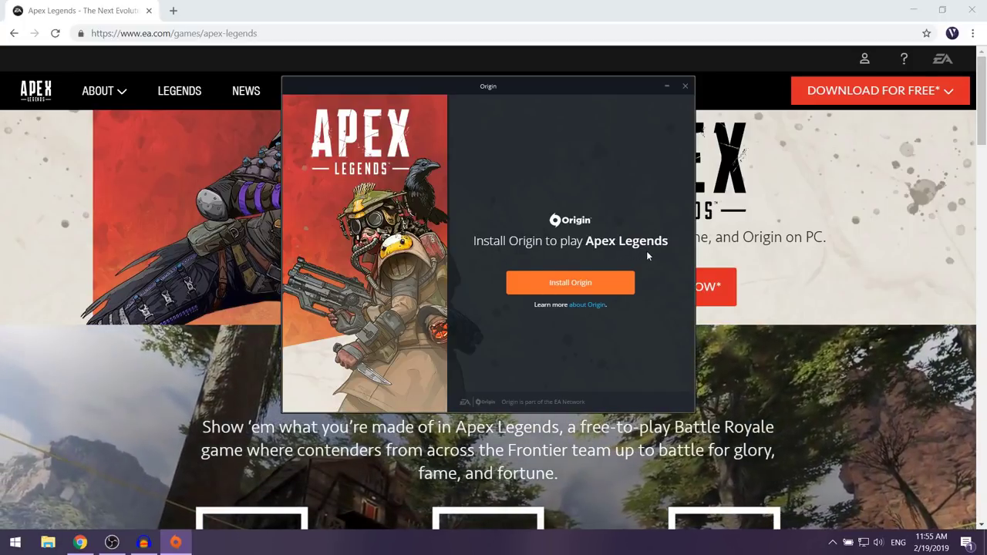
Step: Install Origin with default options after accepting its End User License Agreement
left_click(558, 284)
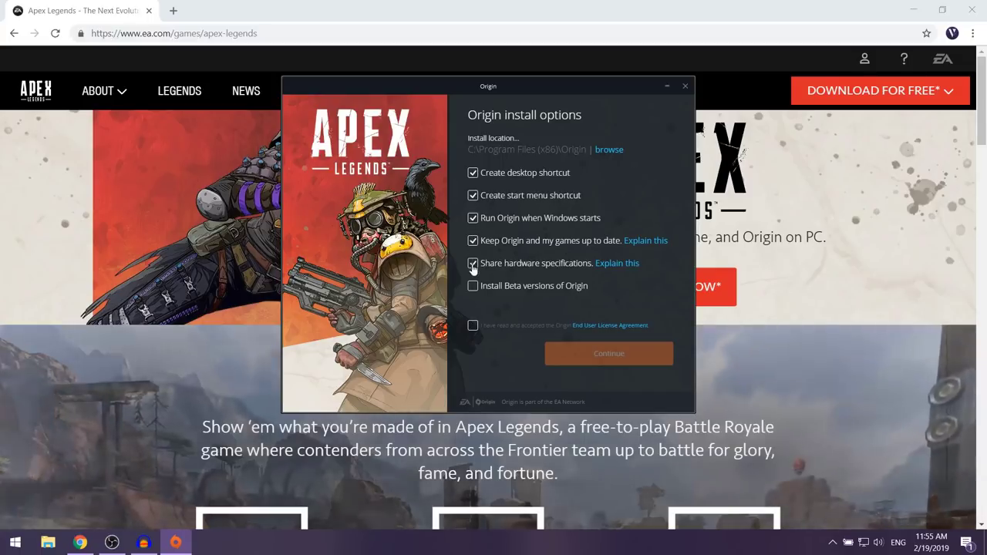
left_click(473, 326)
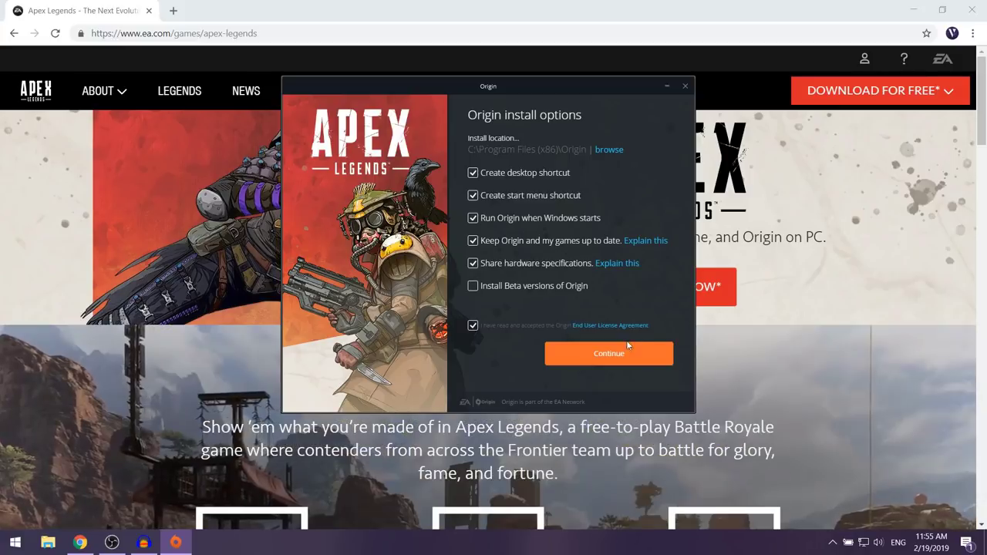
left_click(615, 353)
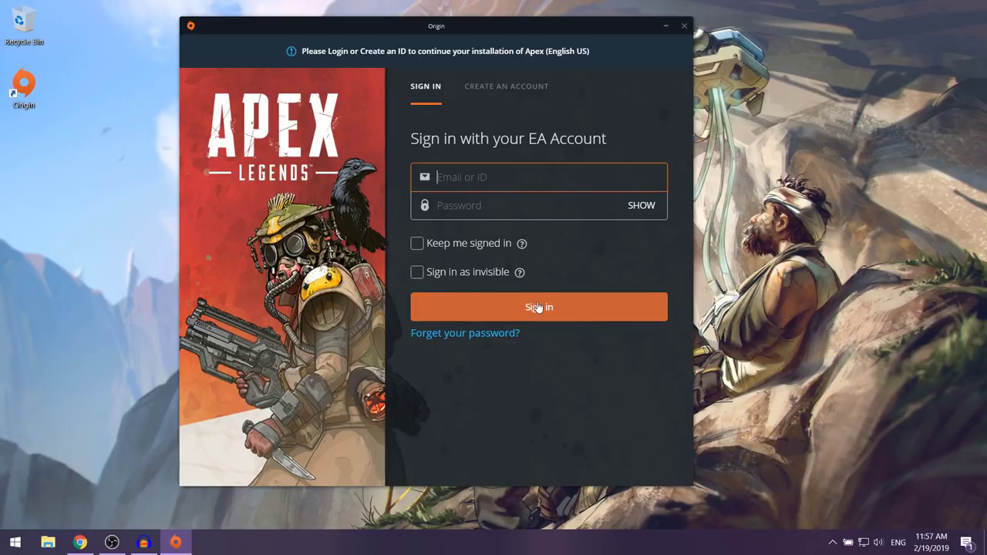
Step: Switch the Origin sign-in window to the Create an Account form
left_click(502, 88)
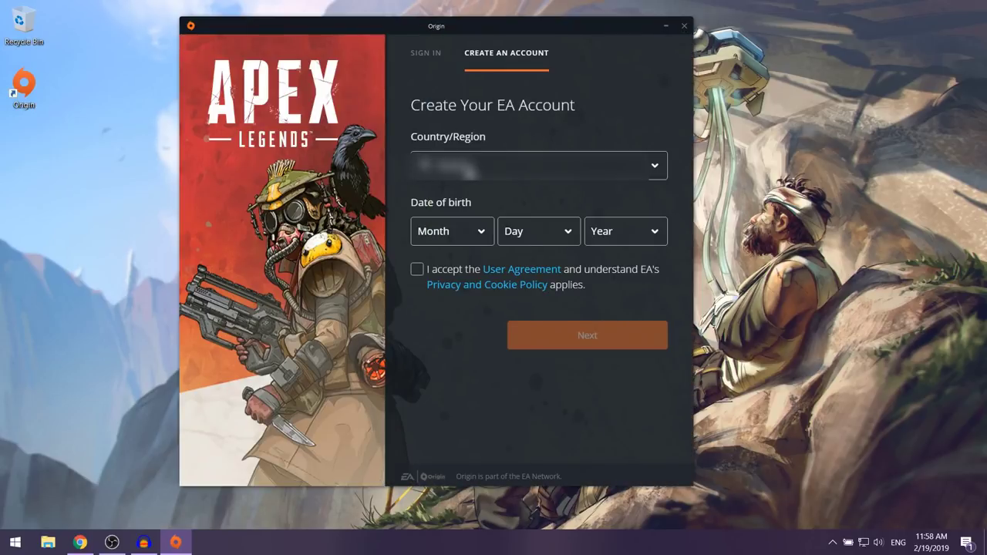
Step: Set the Country/Region to United States of America
left_click(467, 166)
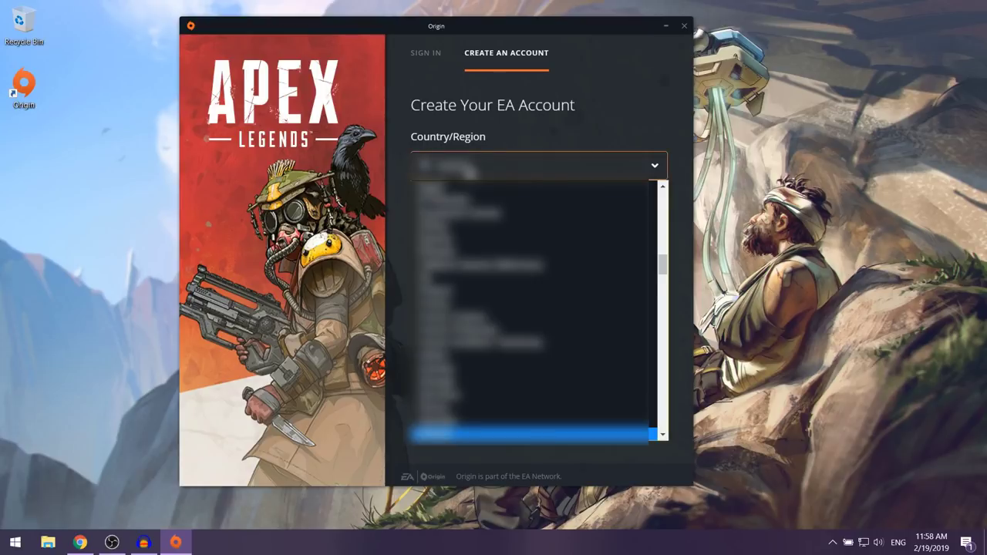
scroll(530, 308, "down", 10)
left_click(463, 278)
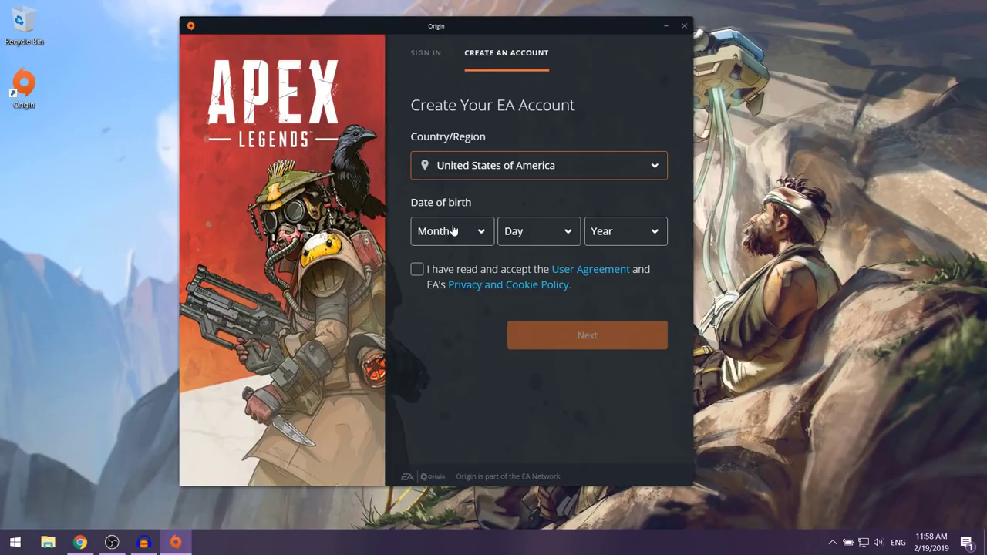
Step: Pick a birth month, day and year, accept the User Agreement, and continue
left_click(453, 231)
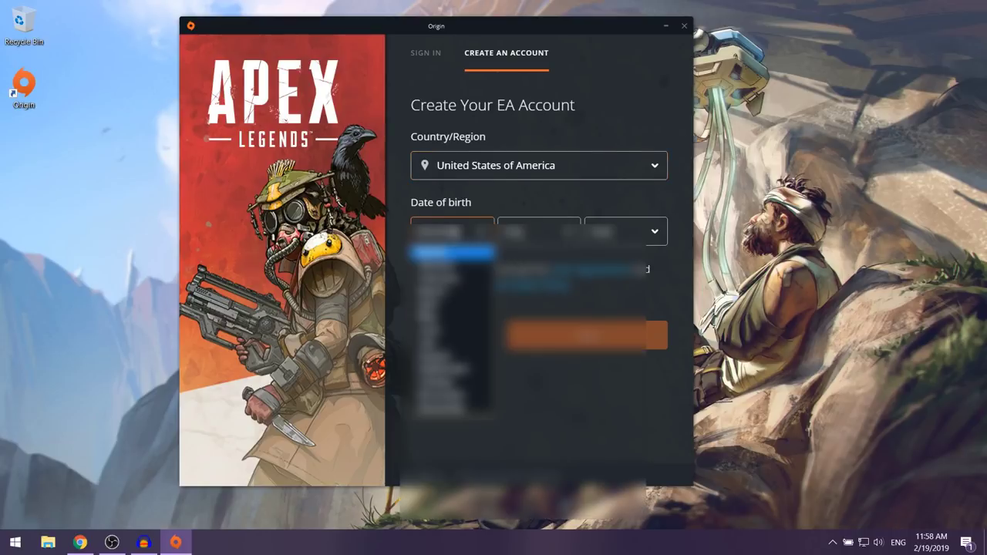
left_click(447, 384)
left_click(537, 231)
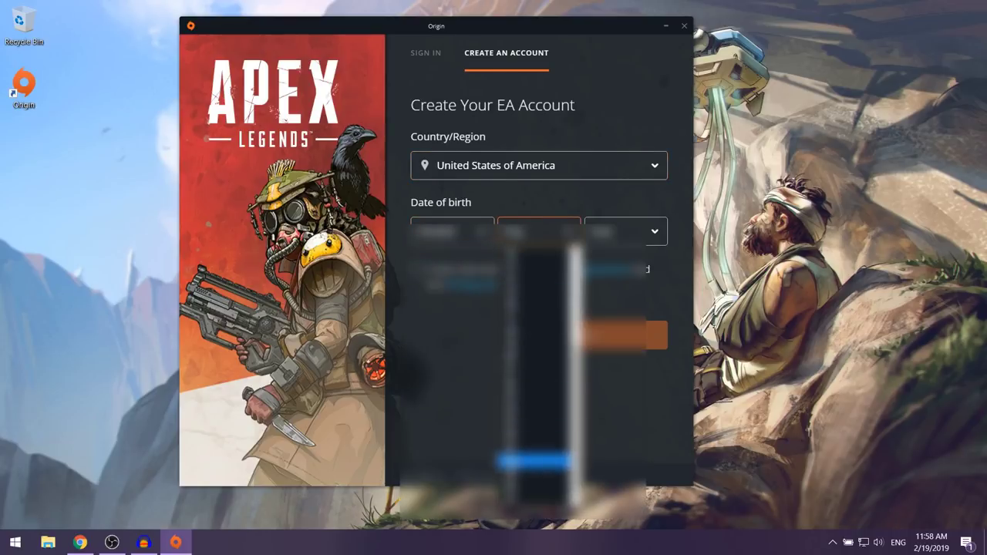
left_click(539, 463)
left_click(633, 231)
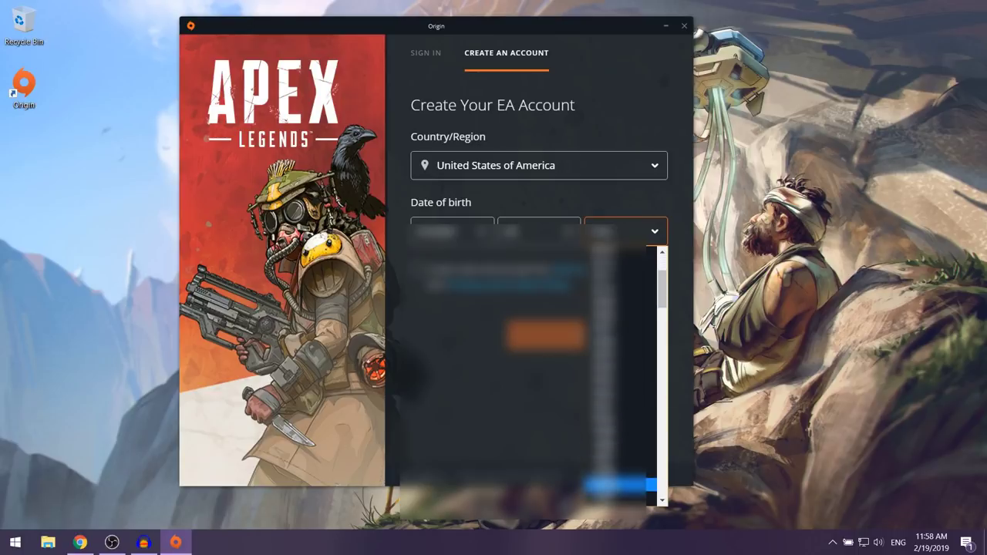
left_click(617, 485)
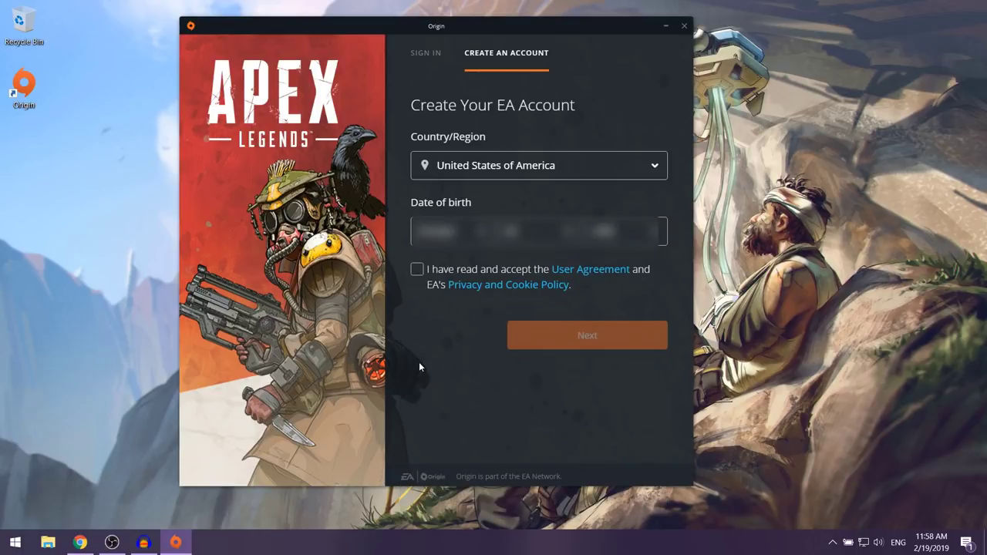
left_click(417, 272)
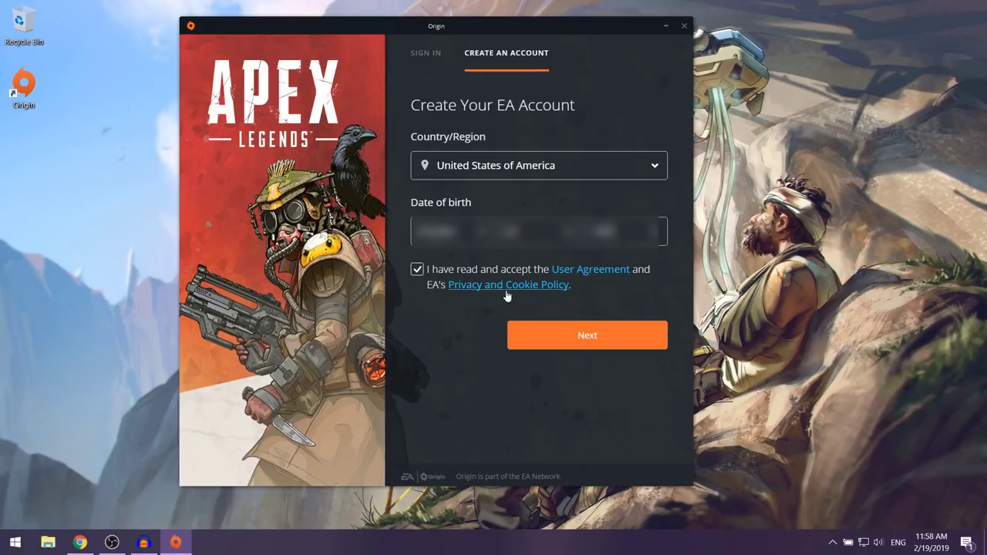
left_click(599, 341)
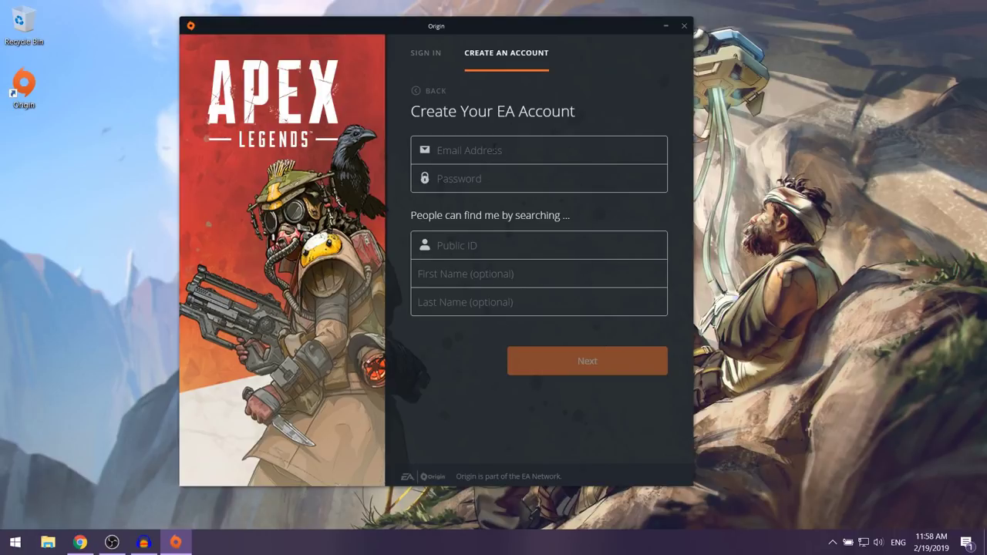
Step: Enter the account's e-mail address and password
left_click(484, 179)
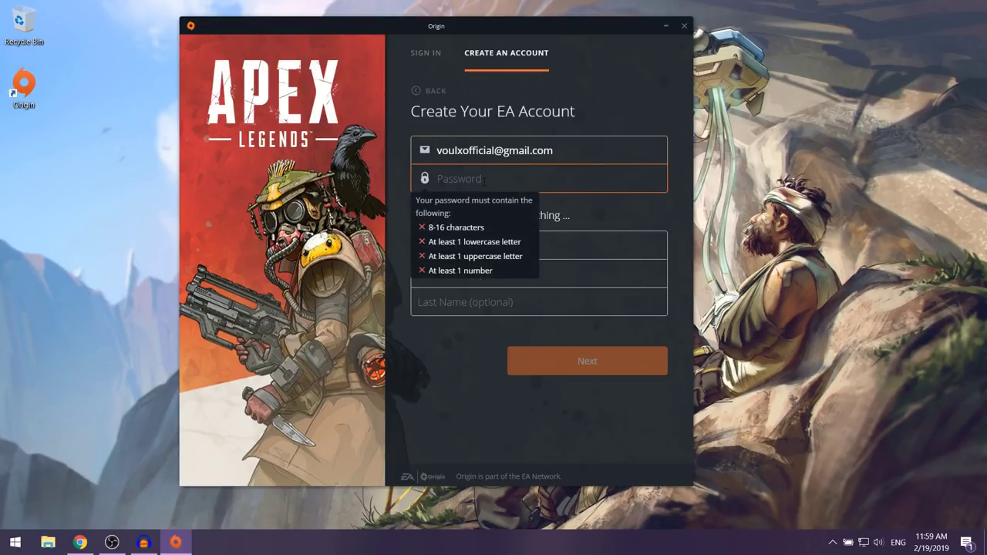
type("*********")
left_click(476, 232)
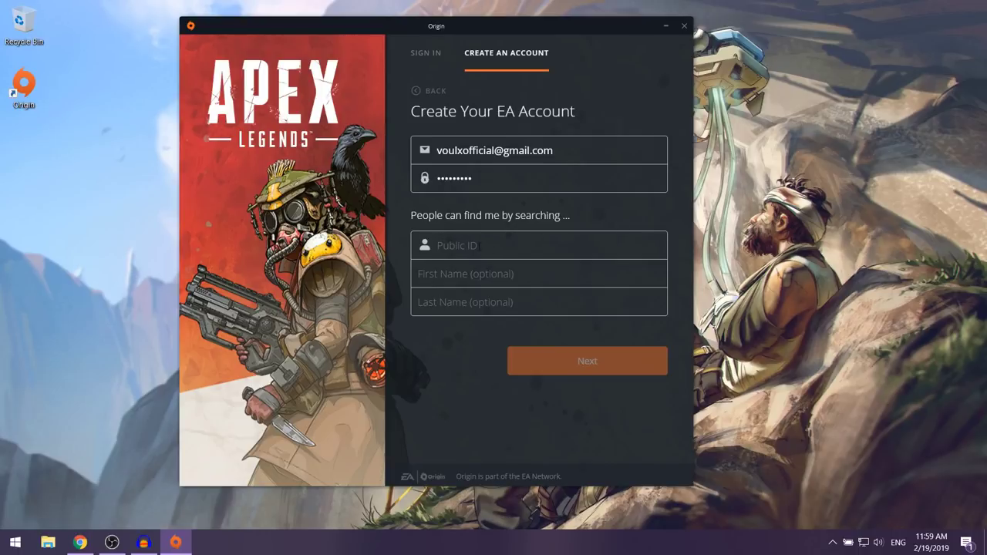
Step: Enter a Public ID, appending digits 1 and 2 until it's available, and continue
left_click(487, 248)
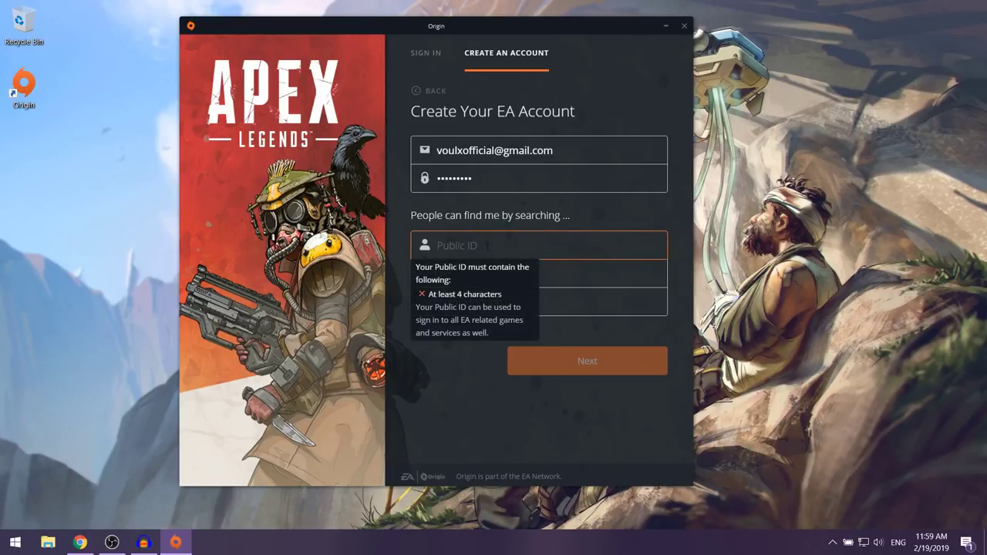
type("Voulx")
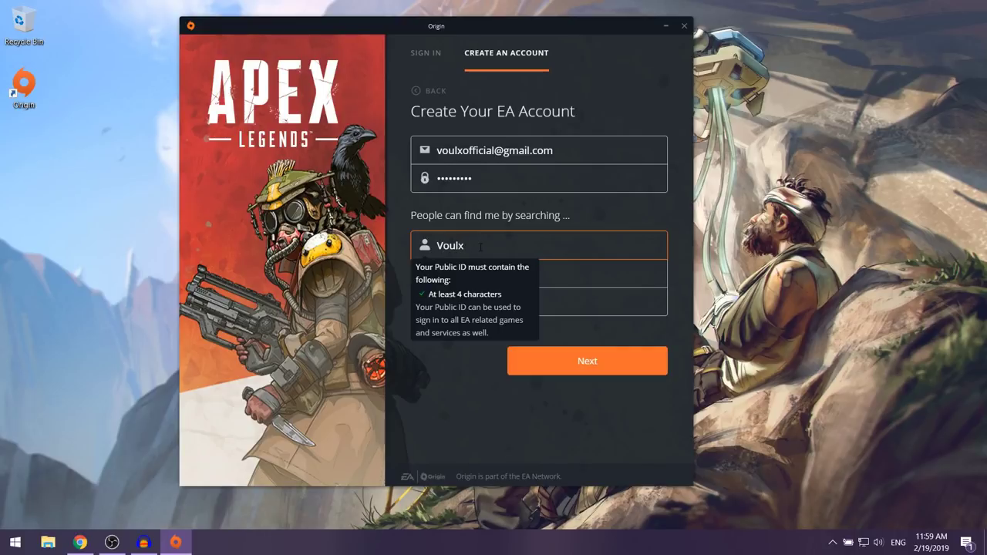
left_click(602, 217)
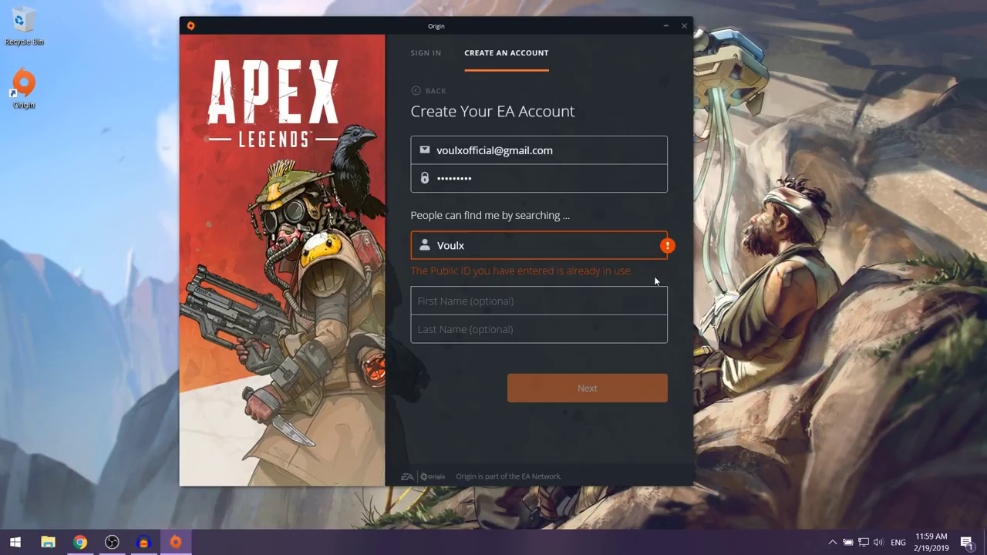
left_click(516, 245)
type("1")
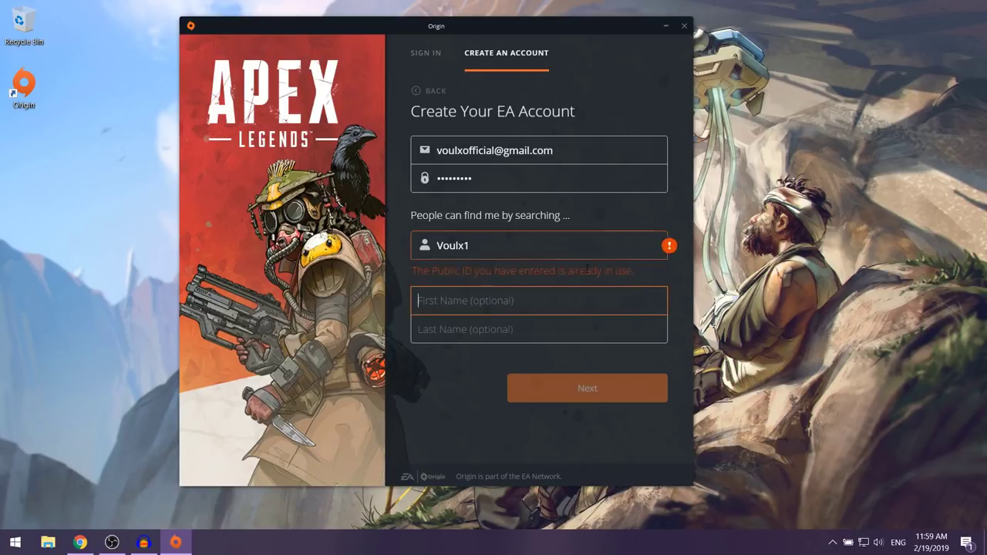
left_click(506, 245)
type("23")
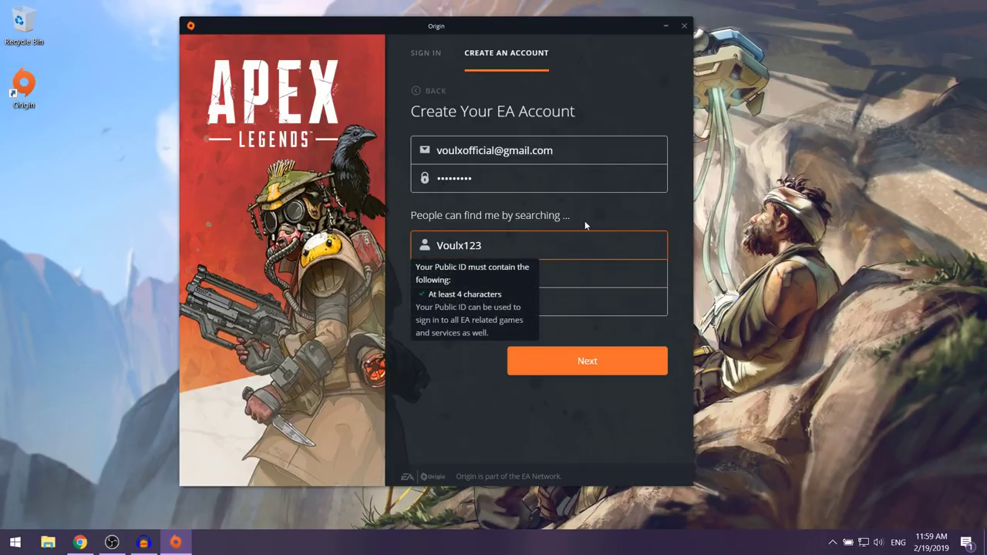
left_click(585, 220)
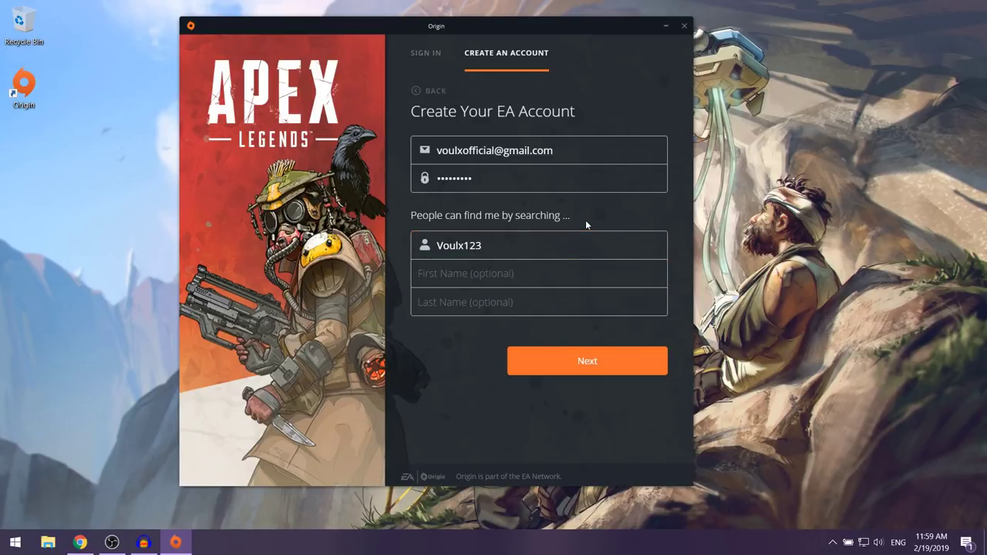
left_click(585, 367)
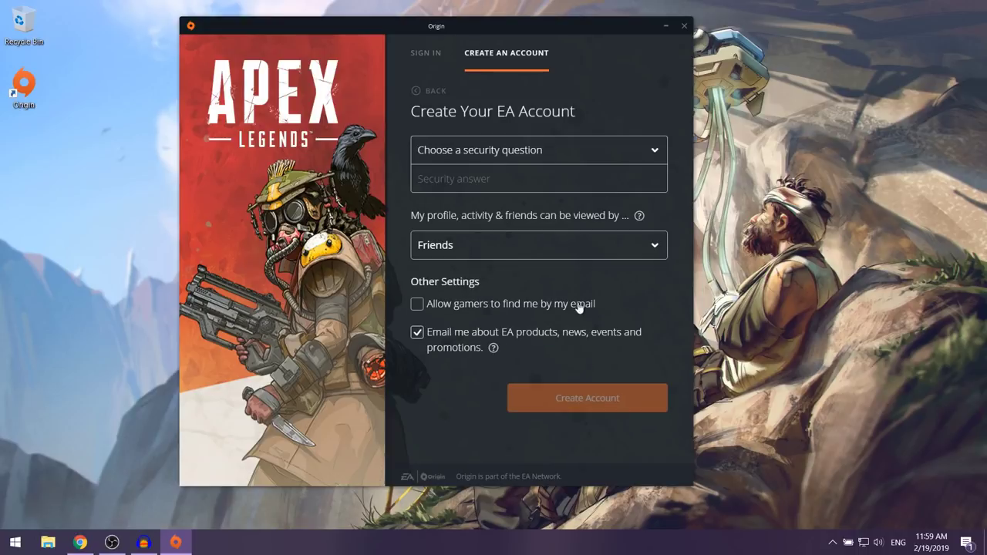
Step: Choose the elementary school security question, keep visibility at Friends, and create the account
left_click(558, 158)
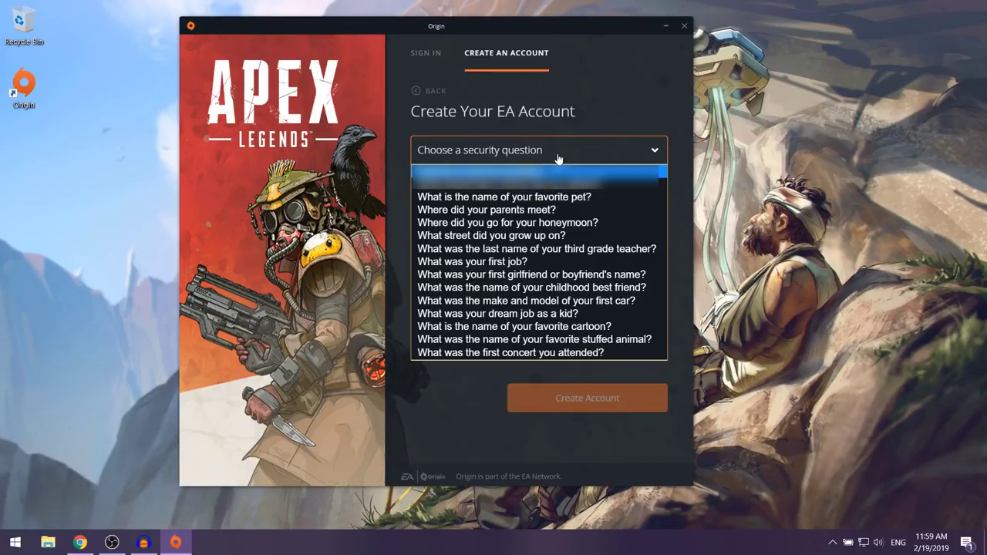
left_click(540, 184)
left_click(528, 247)
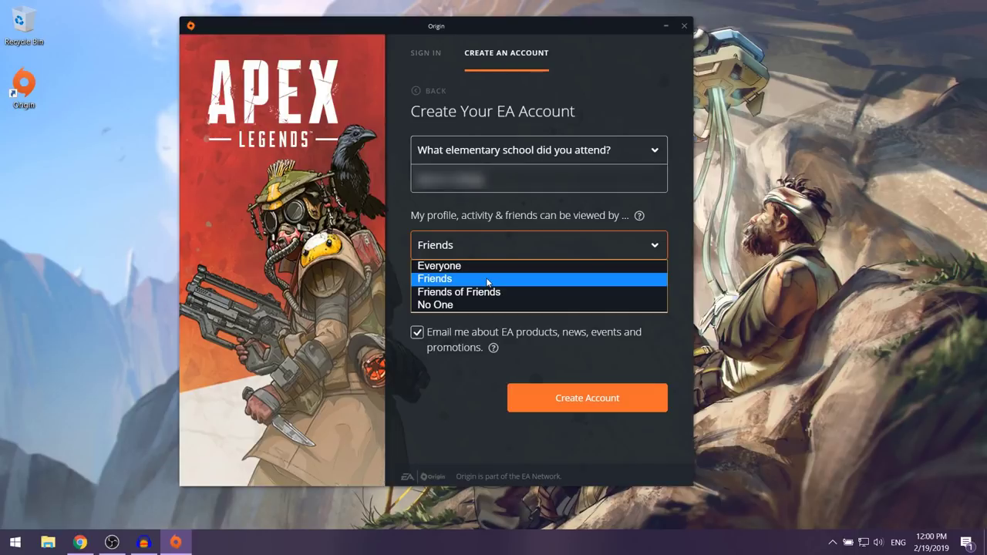
left_click(458, 282)
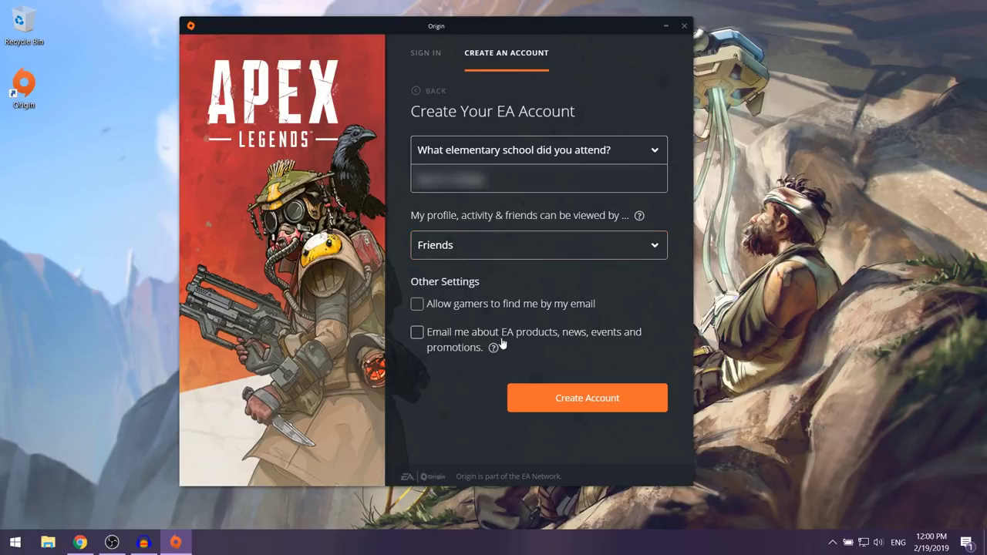
left_click(585, 411)
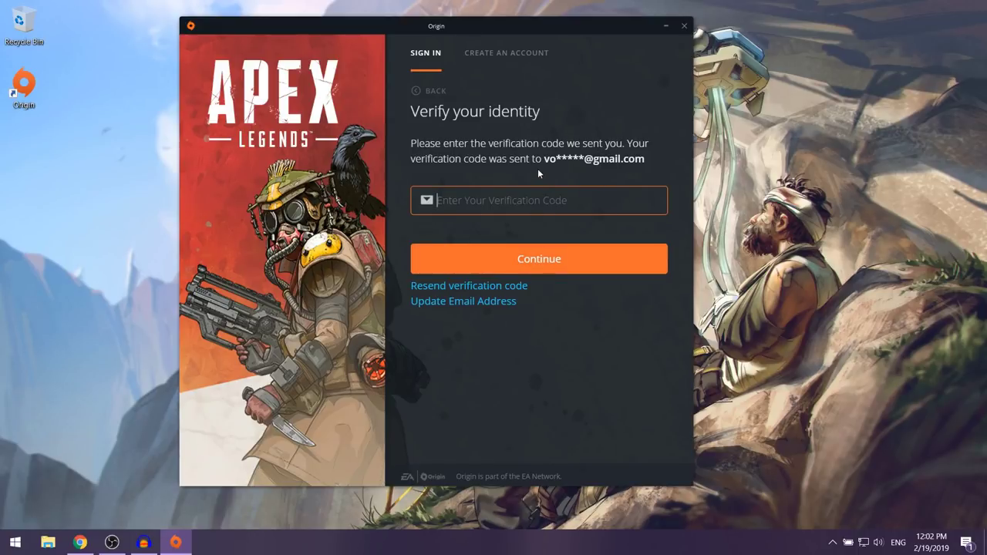
Step: Read the EA security code e-mail in Gmail, then minimize Chrome
left_click(85, 509)
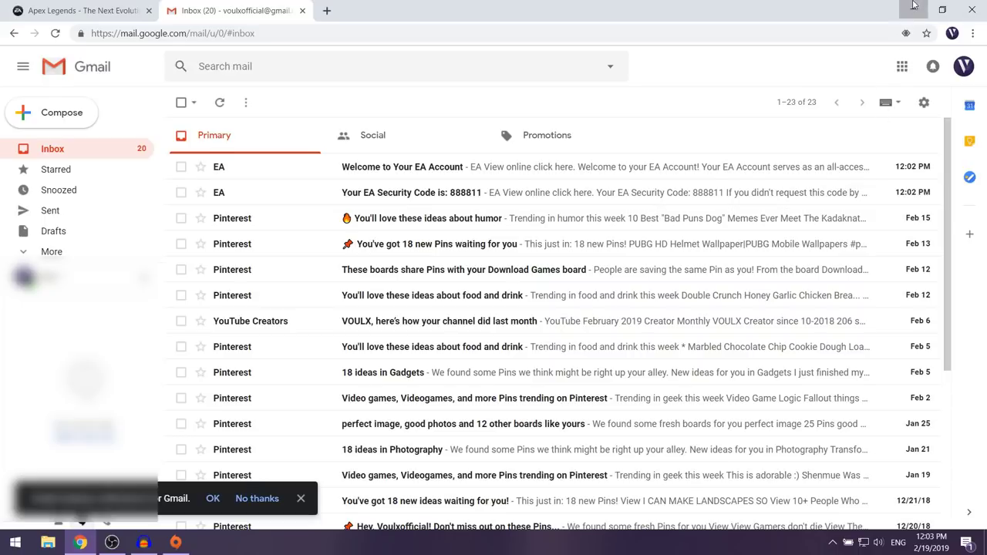
left_click(913, 10)
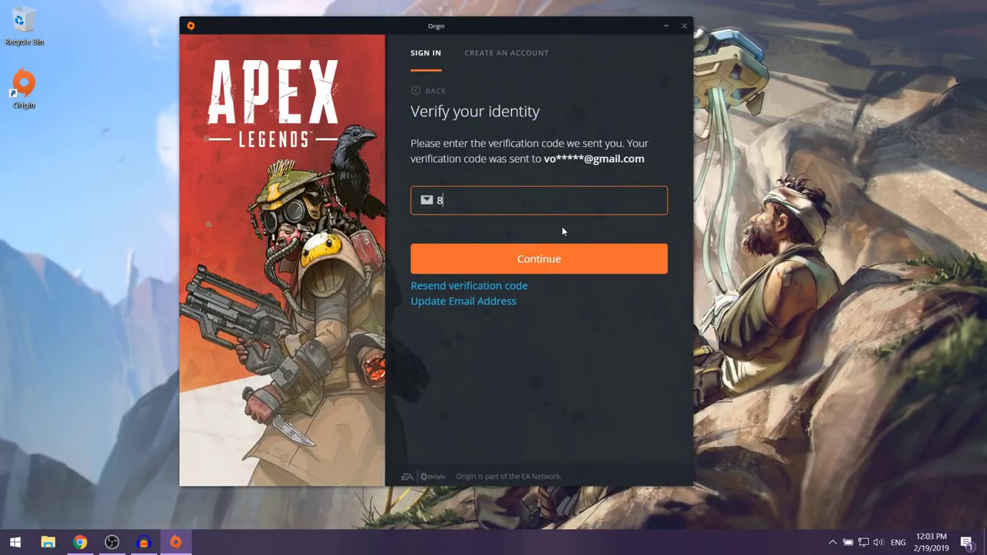
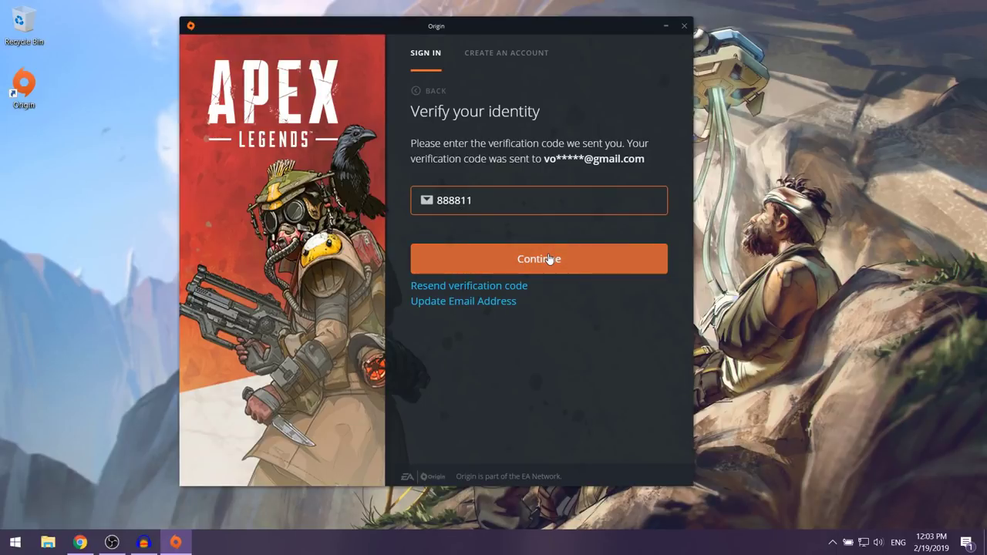
Step: Enter the e-mailed security code to verify the account and proceed
left_click(544, 261)
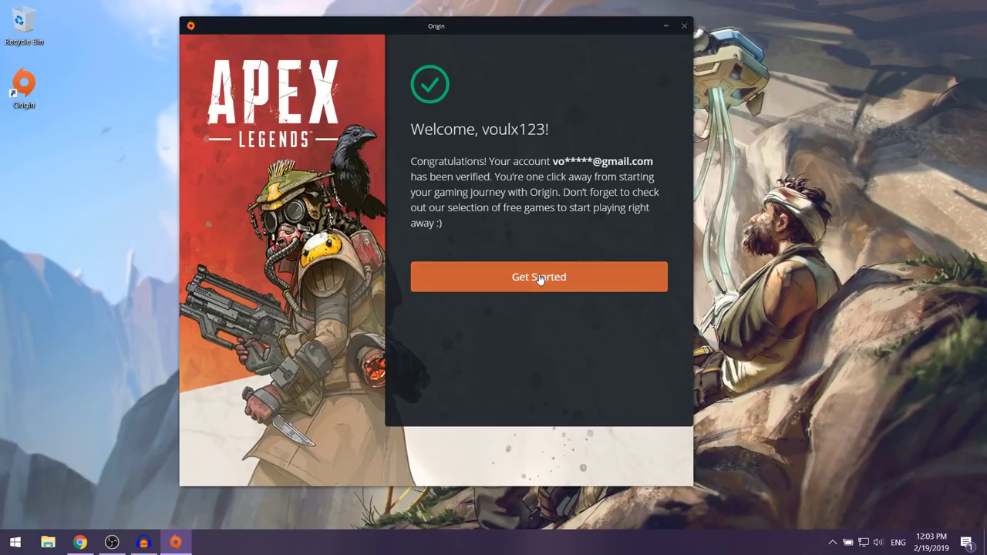
left_click(540, 277)
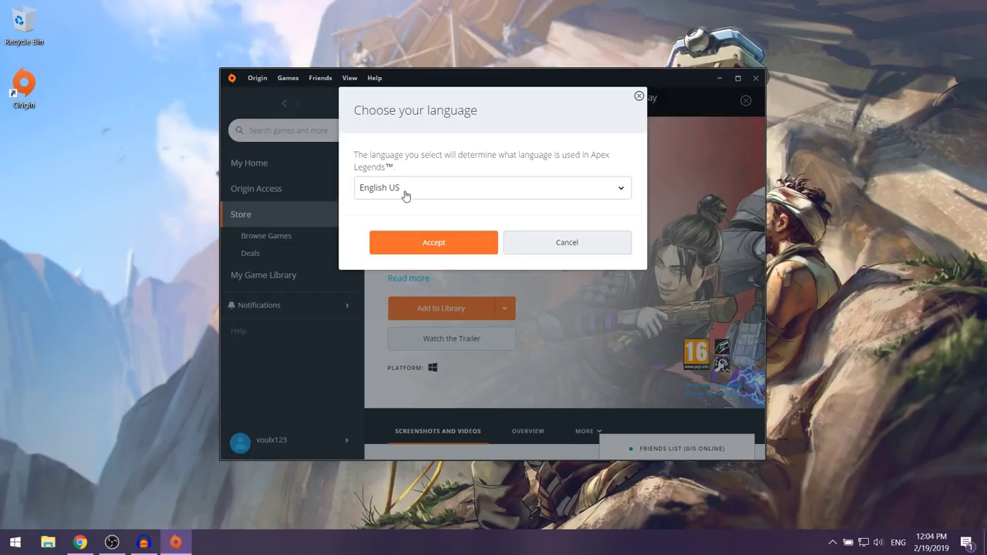
Step: Choose English US, keep the default folder, accept the EULAs, and start downloading Apex Legends
left_click(452, 247)
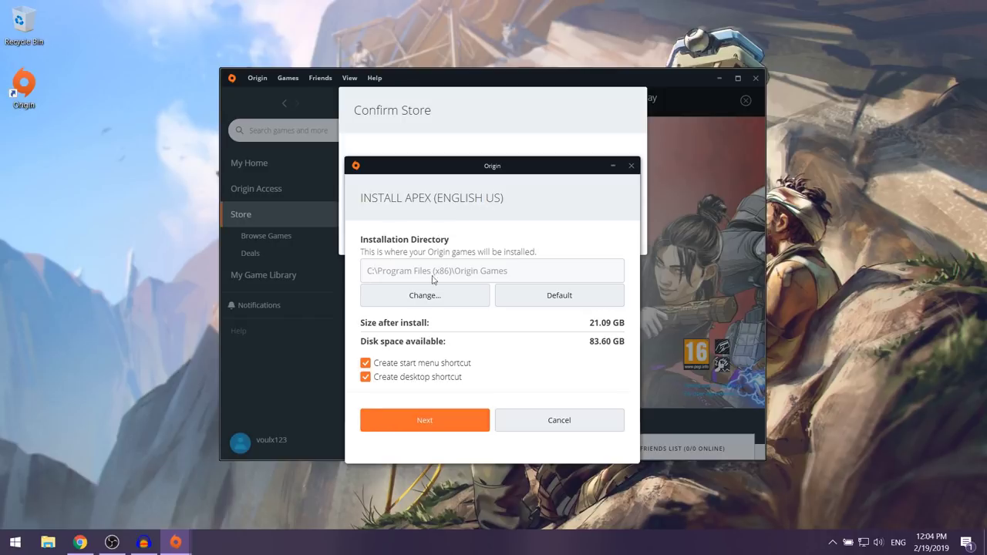
left_click(434, 419)
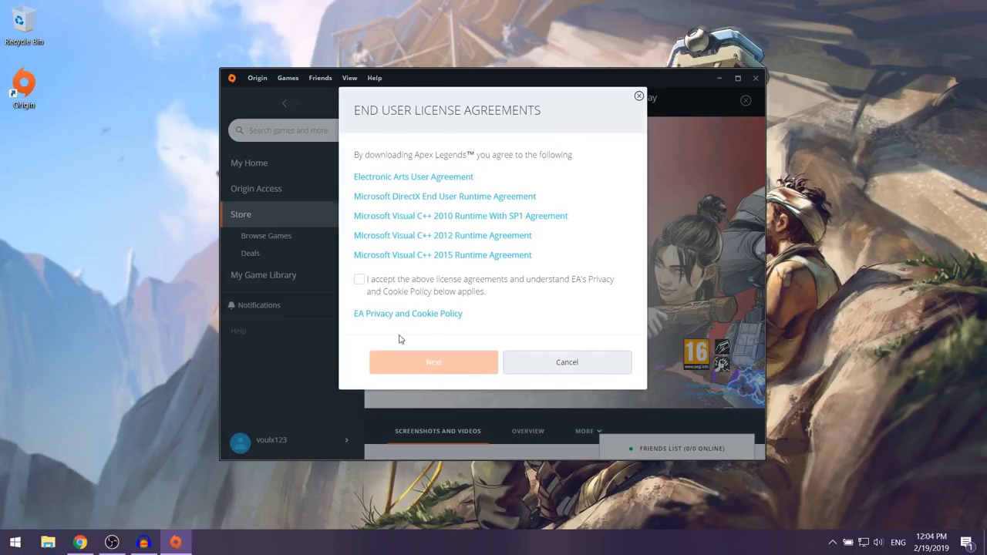
left_click(367, 283)
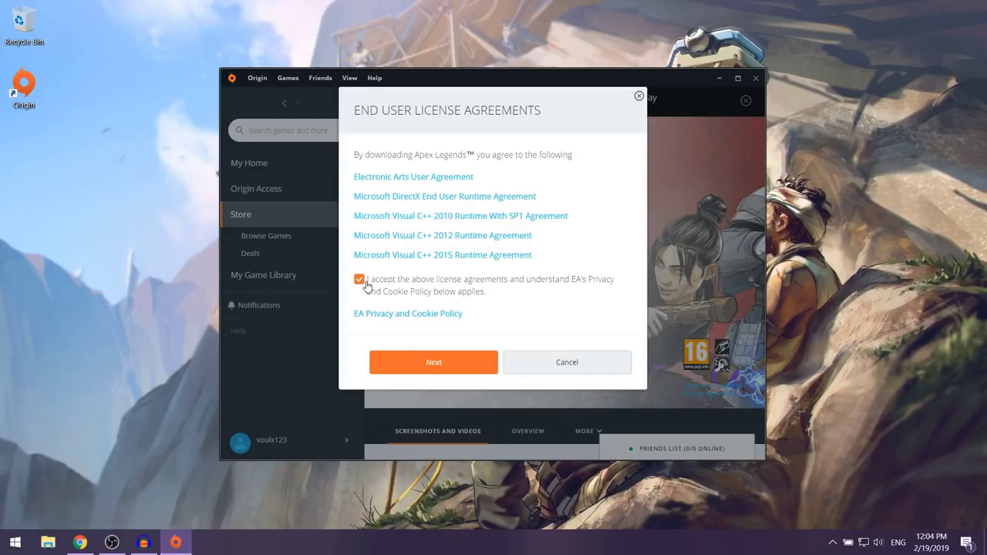
left_click(426, 367)
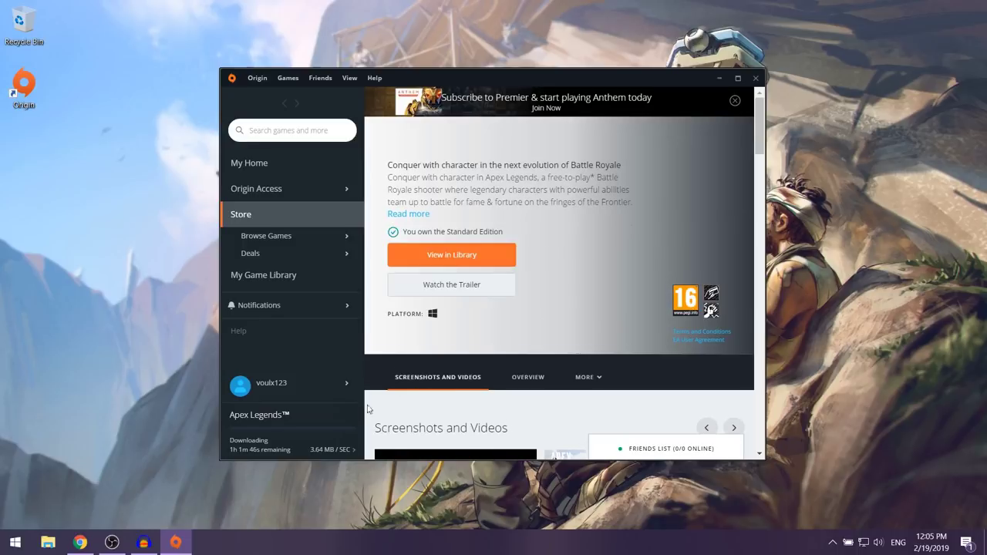
Step: Wait for Origin to finish downloading Apex Legends so its desktop shortcut appears
mouse_move(314, 446)
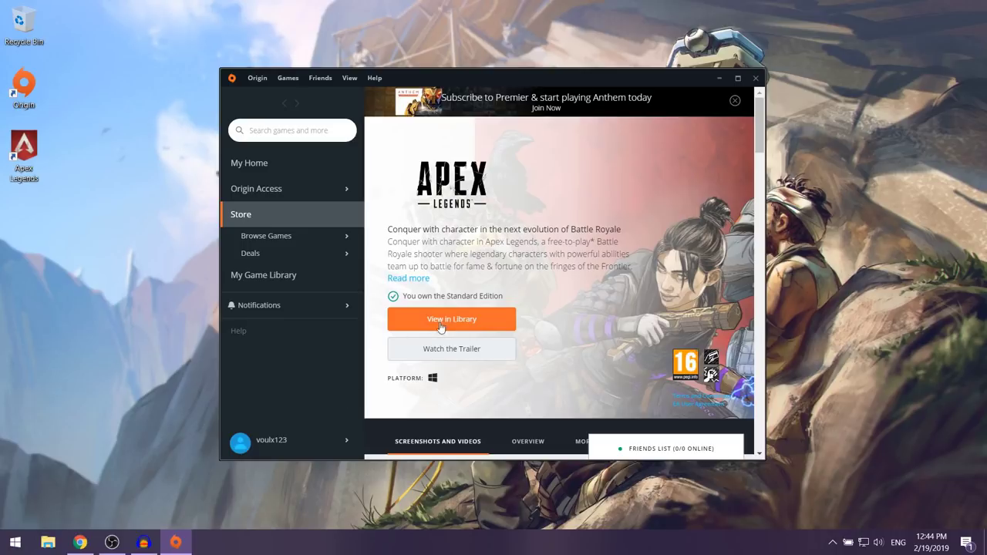
Step: Open Apex Legends in the Origin library and start it with Play
left_click(480, 321)
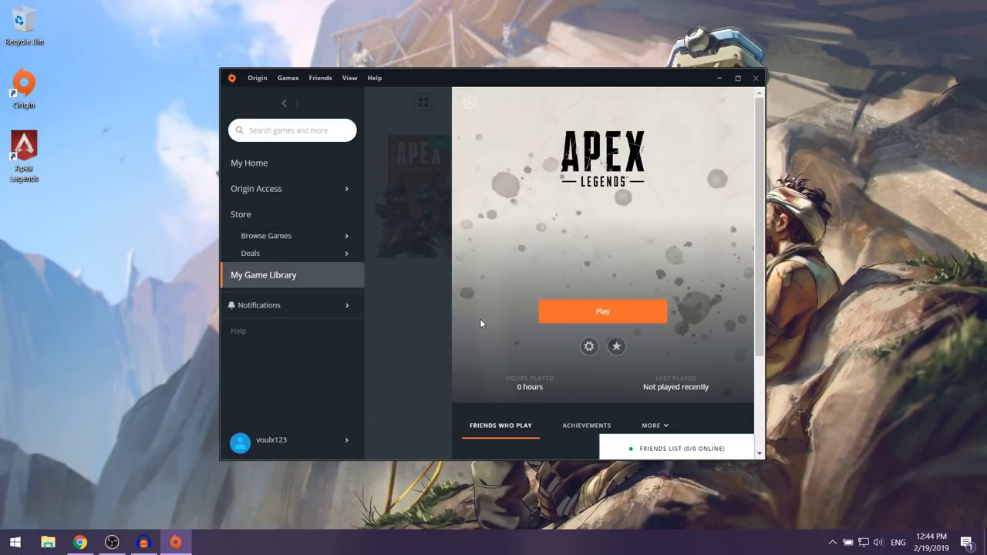
left_click(630, 313)
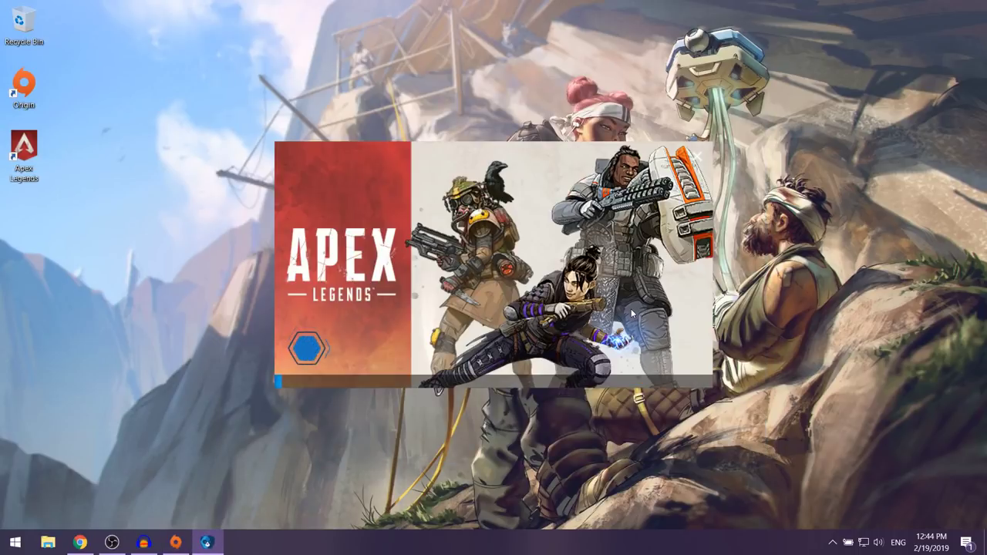